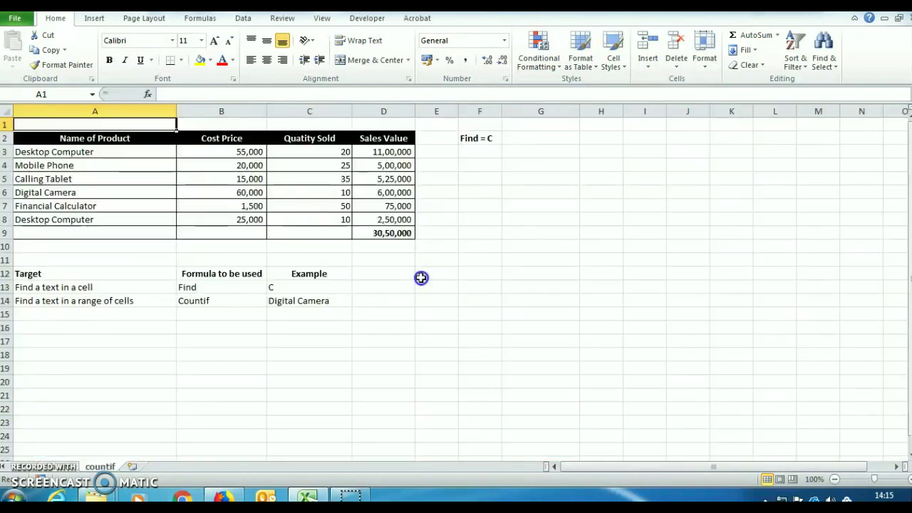
Switch to the countif sheet, highlight the product names in column A, and select cell F3.
click(420, 278)
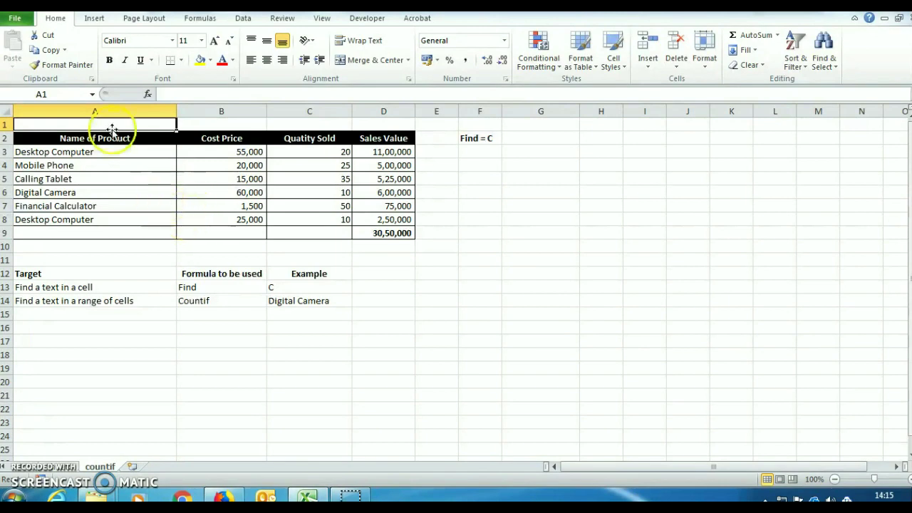
drag(118, 151, 118, 205)
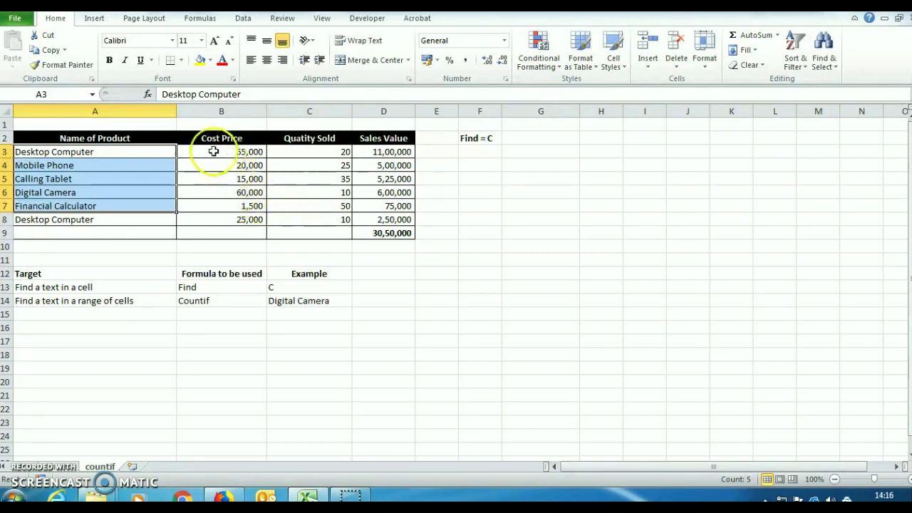
click(135, 112)
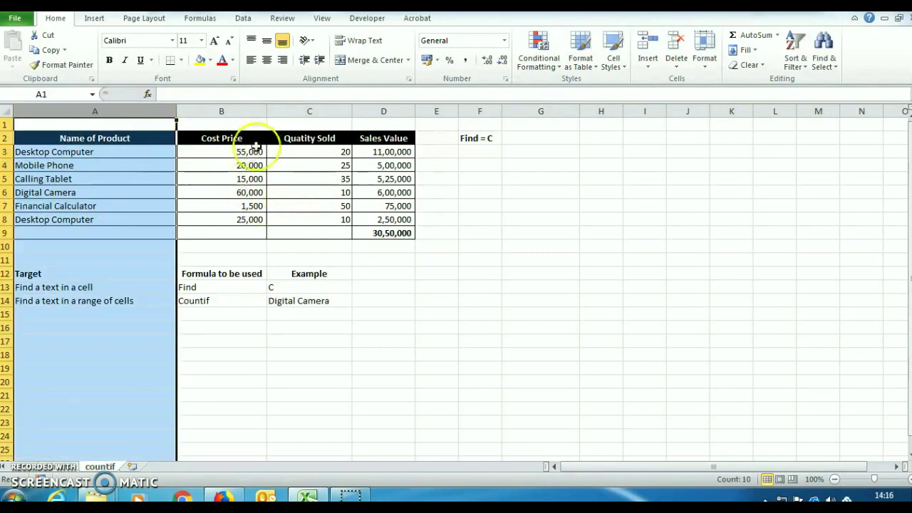
click(477, 152)
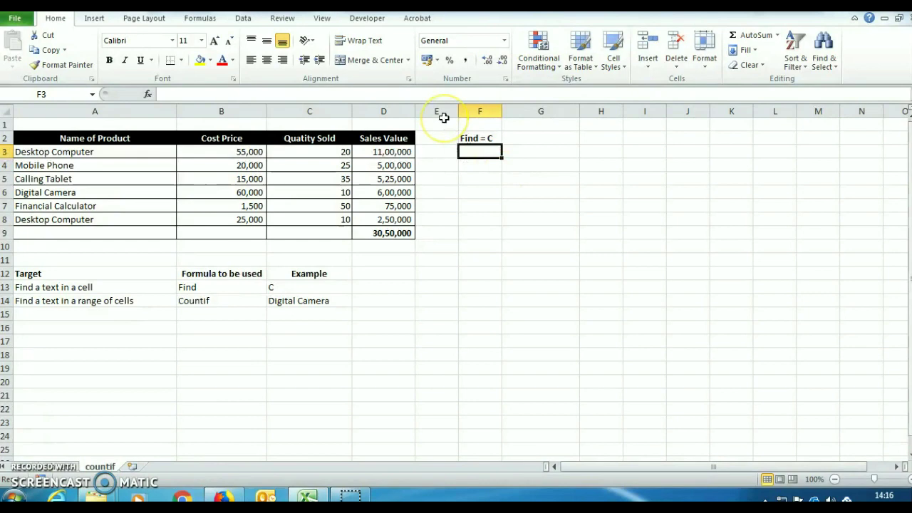
Enter =FIND("C", A3) in F3, returning 9 for Desktop Computer.
text(=fi)
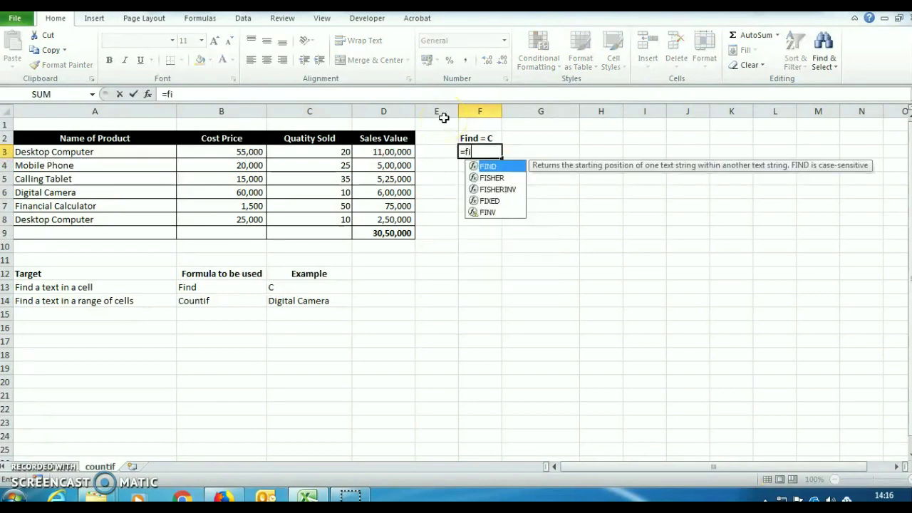
text(nd()
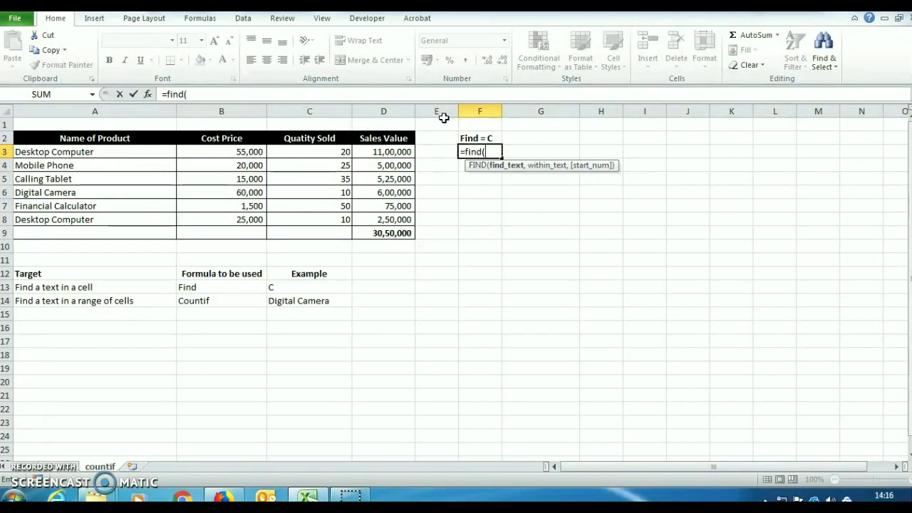
text("C",)
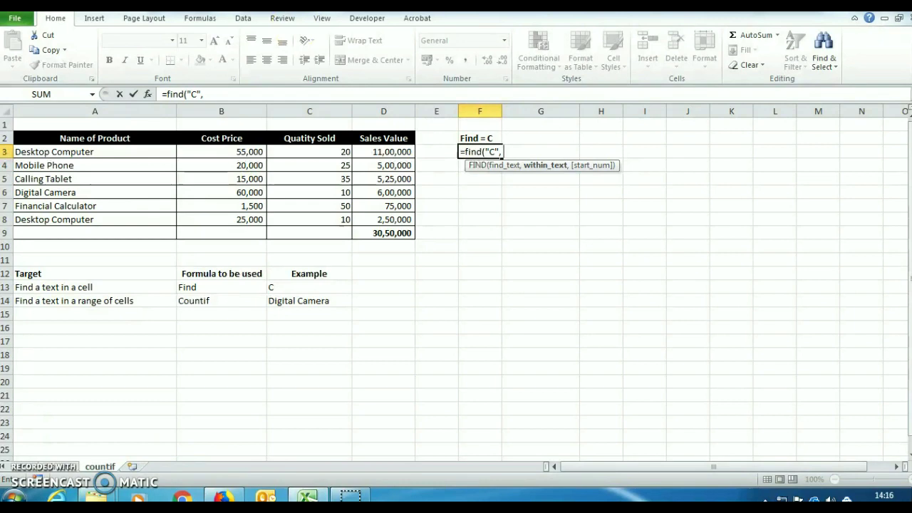
click(45, 154)
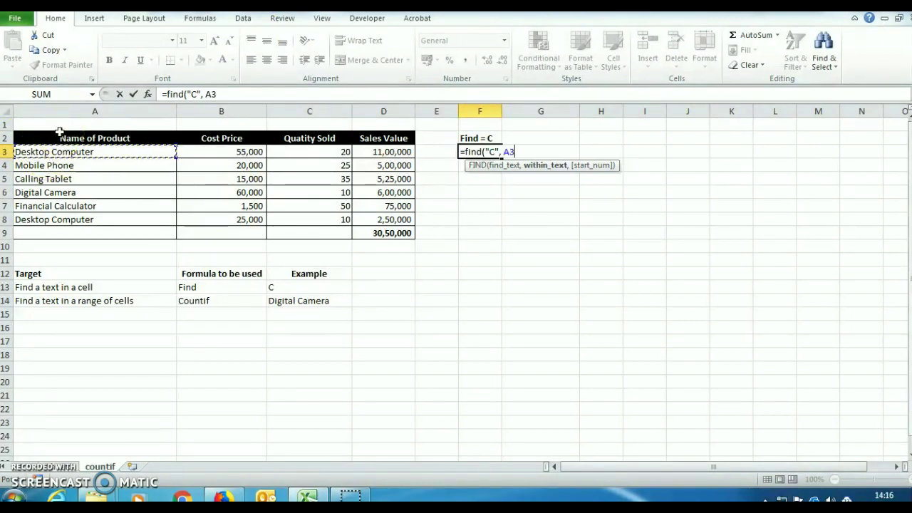
text())
key(Return)
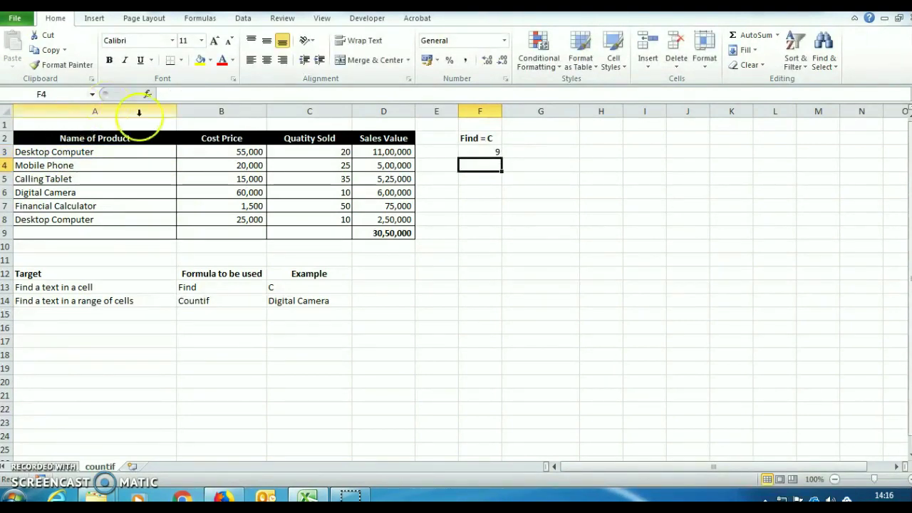
click(489, 155)
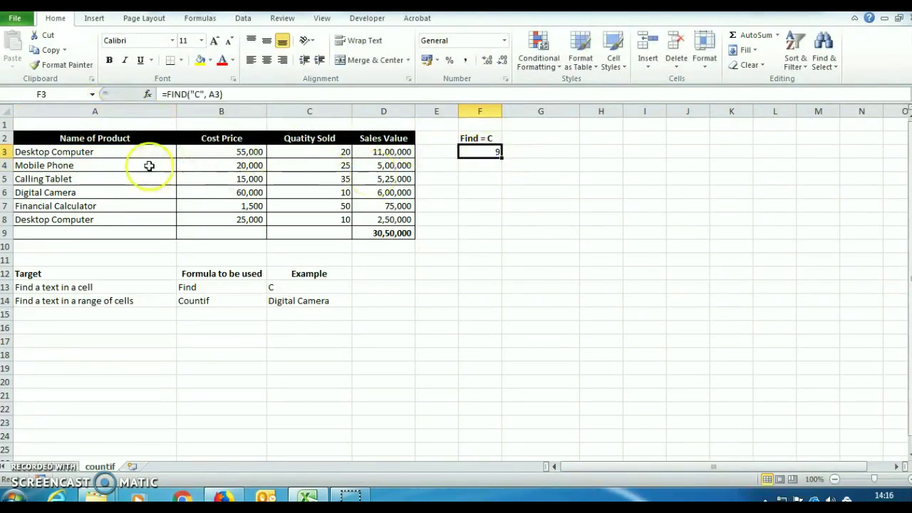
click(148, 151)
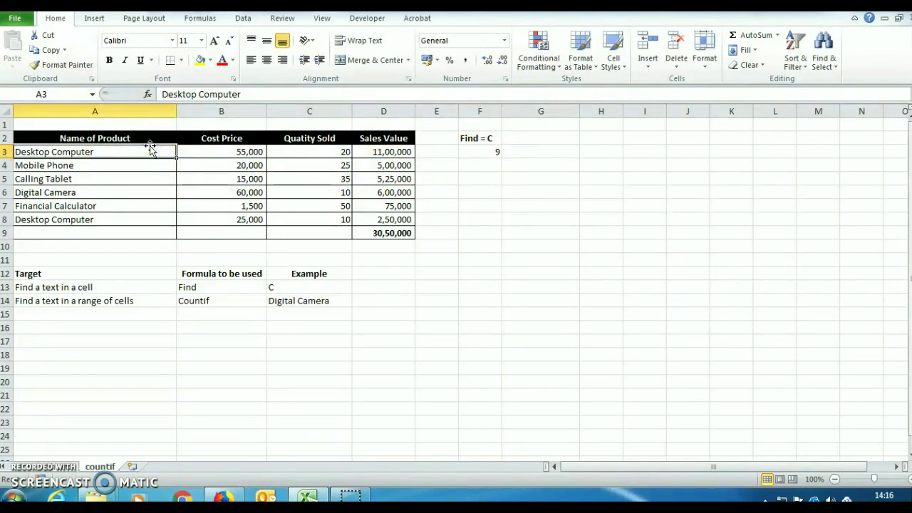
double_click(150, 148)
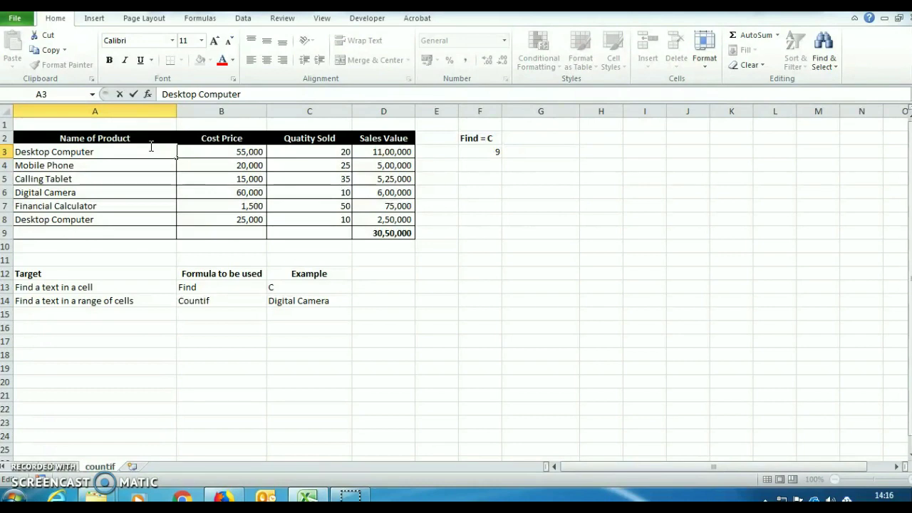
key(Right)
key(Right)
key(Right)
key(Right)
key(Right)
key(Return)
click(150, 148)
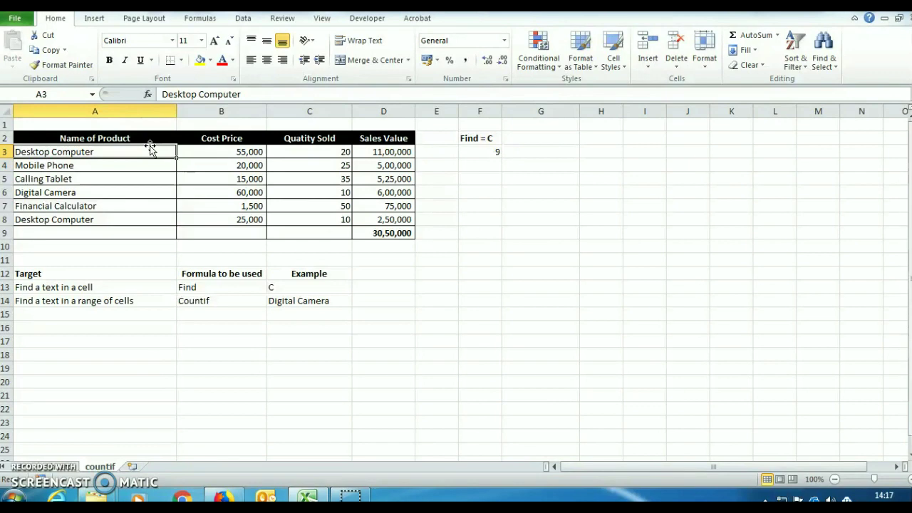
key(Right)
key(Right)
key(Right)
key(Right)
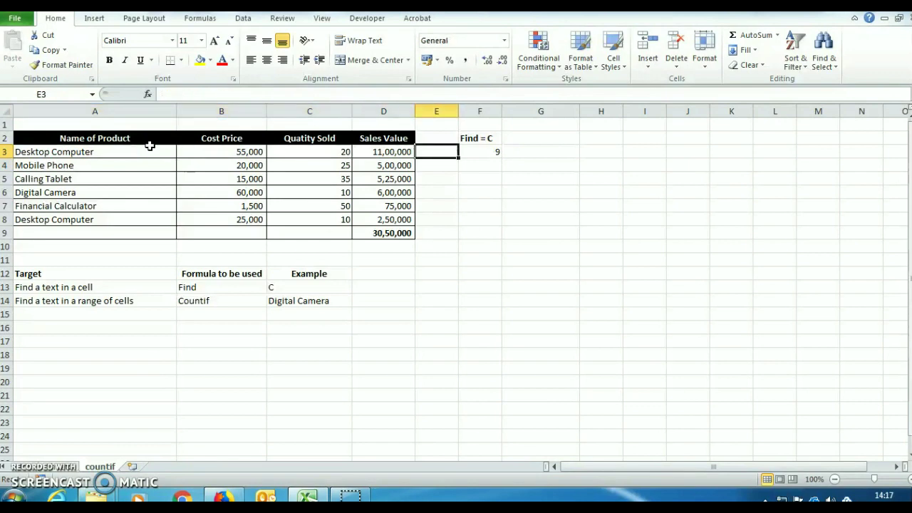
key(Right)
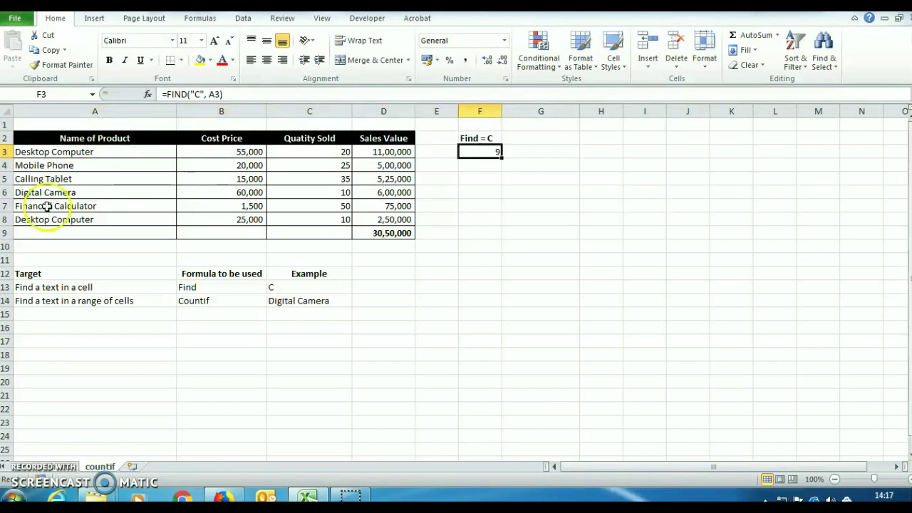
drag(501, 159, 492, 224)
click(491, 233)
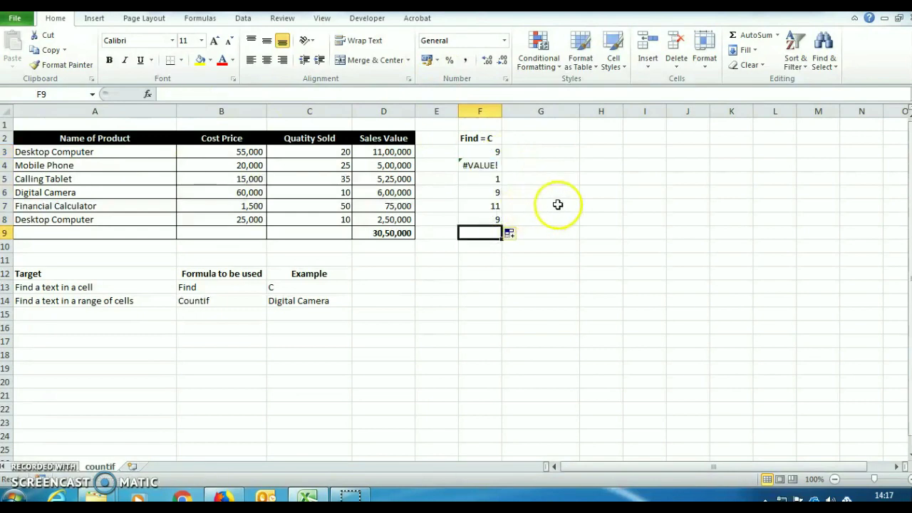
click(556, 205)
click(492, 165)
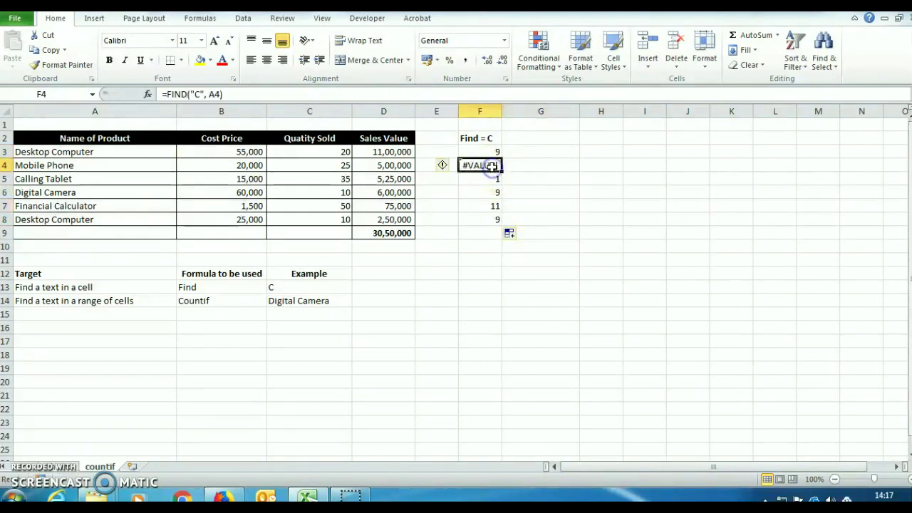
click(83, 166)
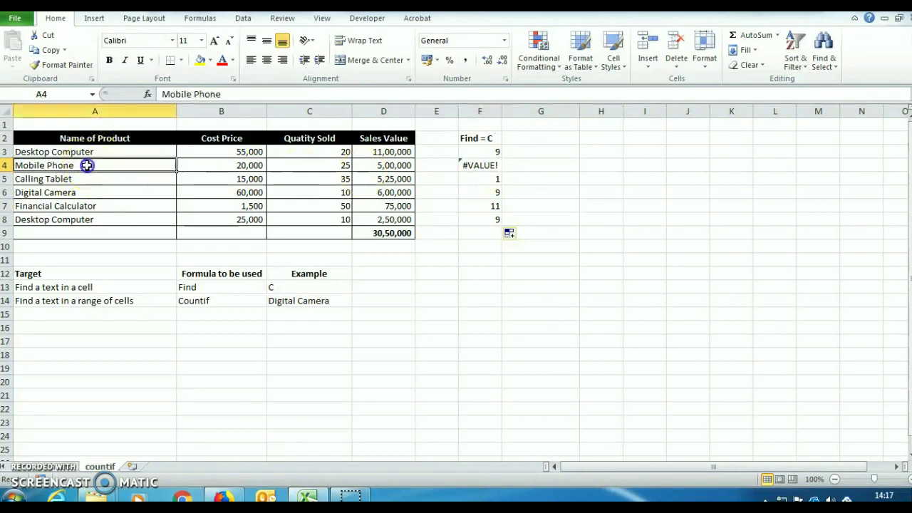
click(478, 165)
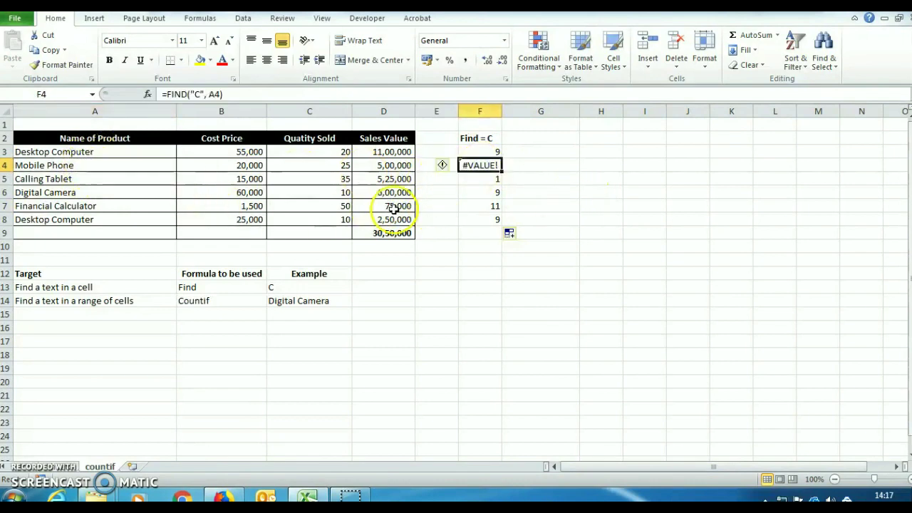
click(147, 163)
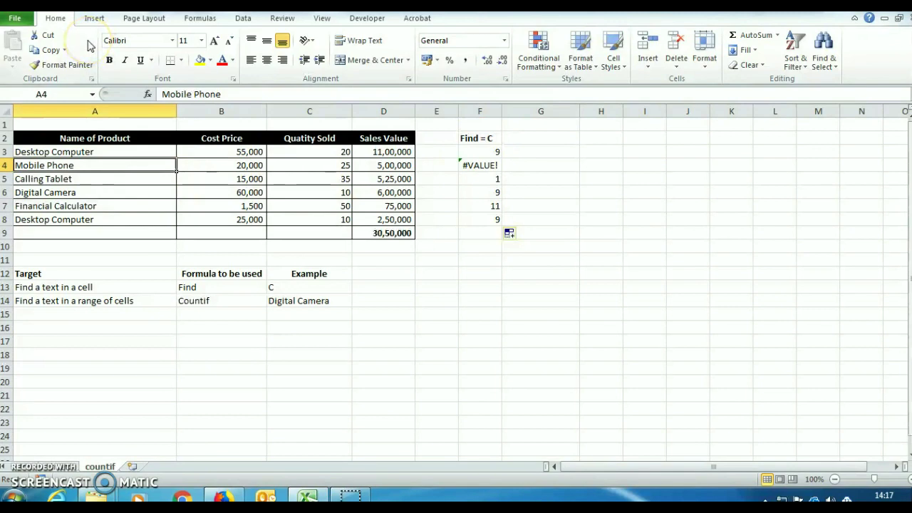
click(83, 181)
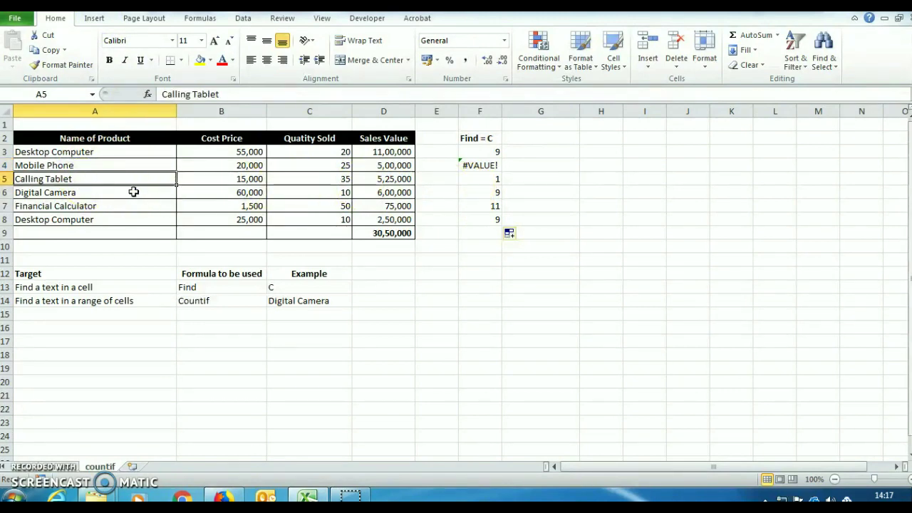
key(F2)
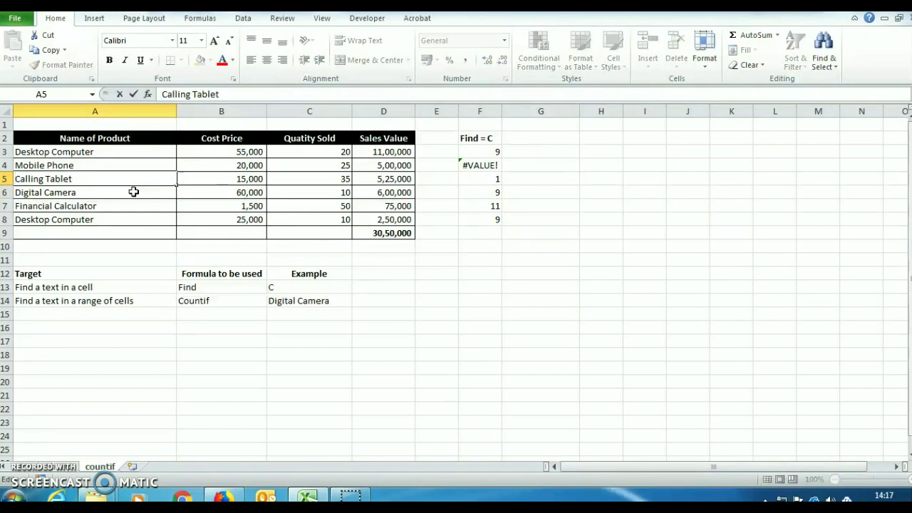
key(Escape)
click(133, 192)
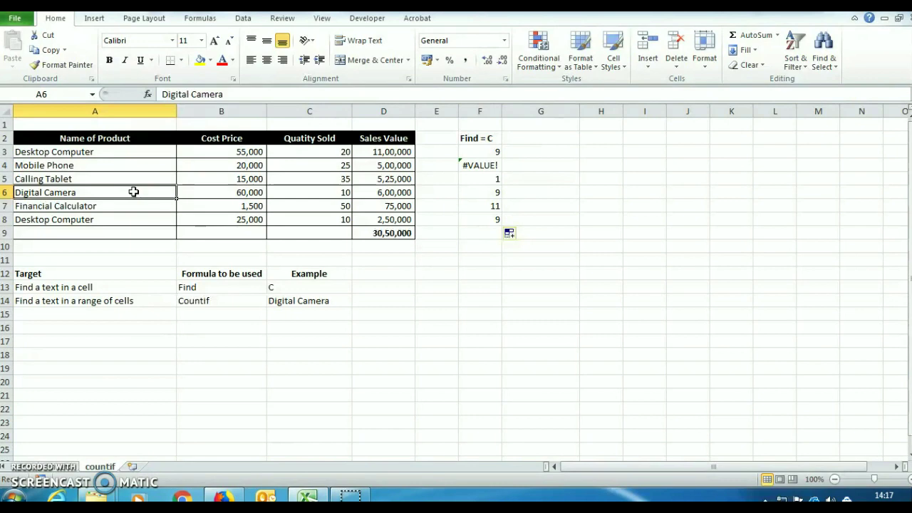
key(Right)
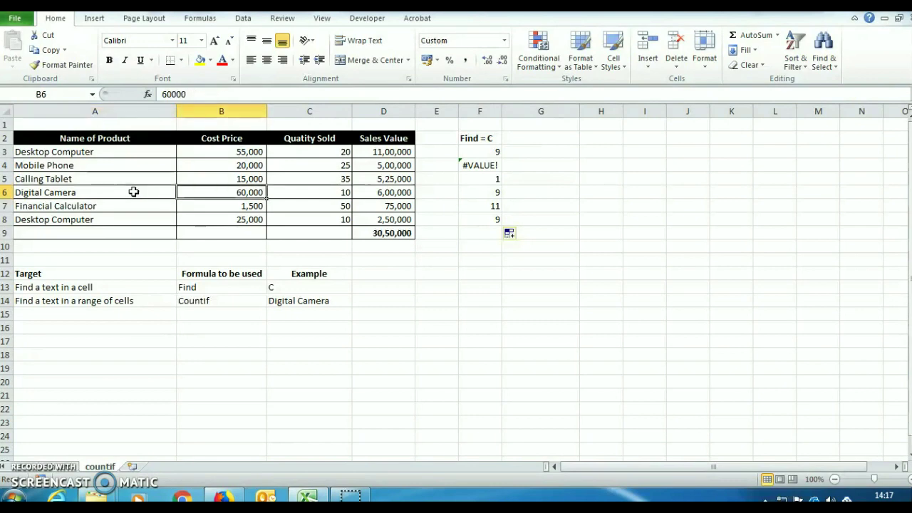
key(Right)
key(Right)
key(Right)
key(Right)
key(Left)
key(Left)
key(Left)
key(Left)
key(Left)
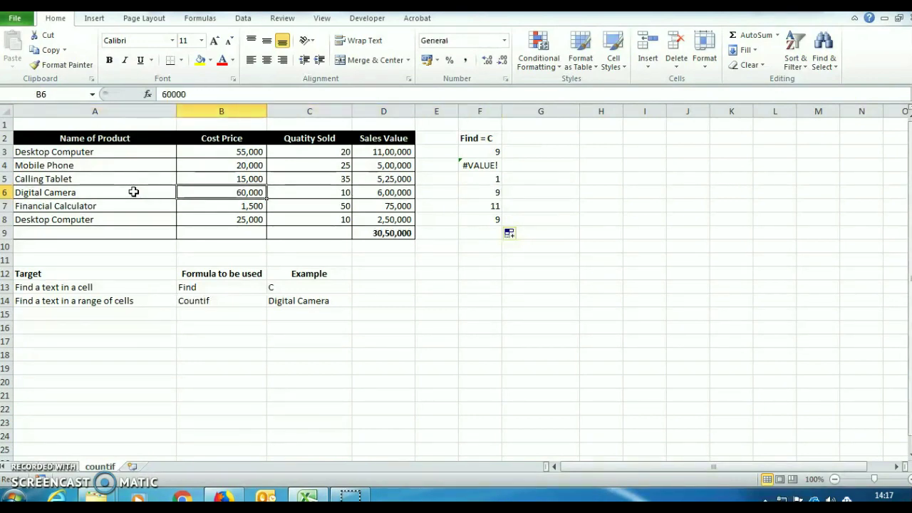
key(Down)
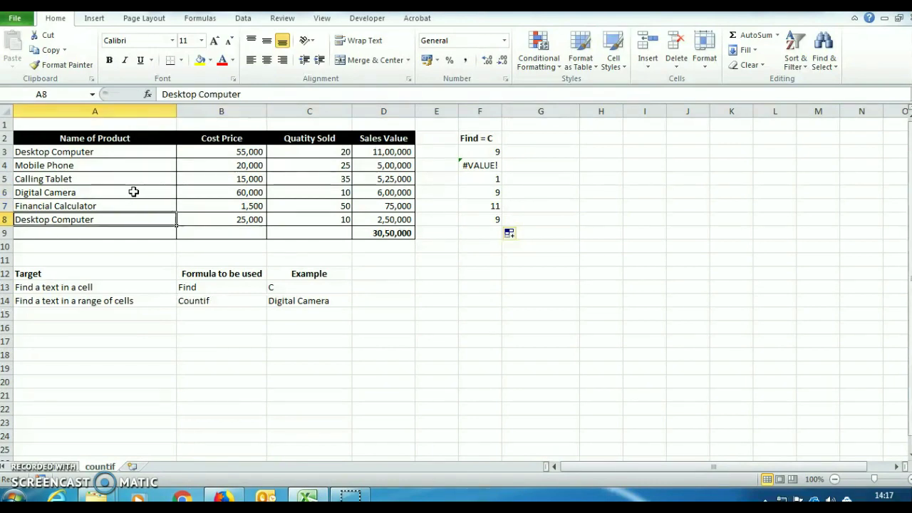
key(Down)
key(Right)
key(Right)
key(Right)
key(Right)
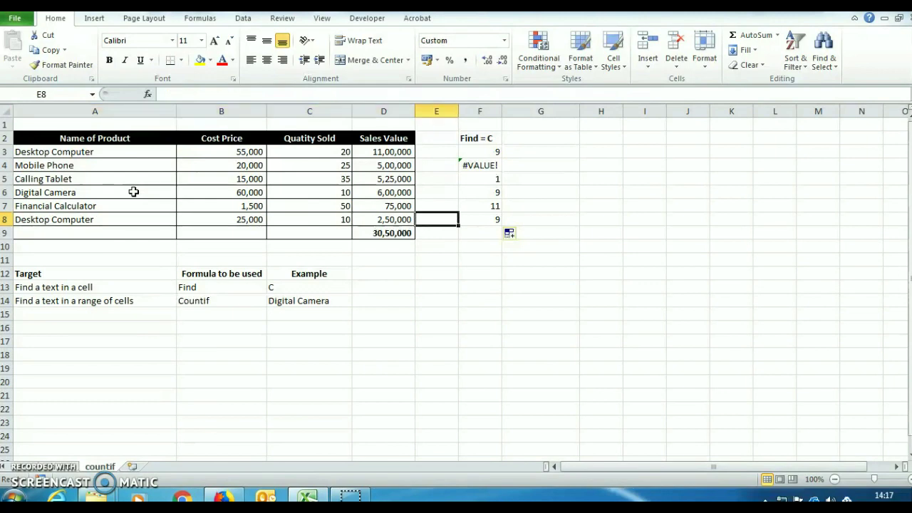
key(Right)
key(Down)
key(Down)
key(Down)
key(Down)
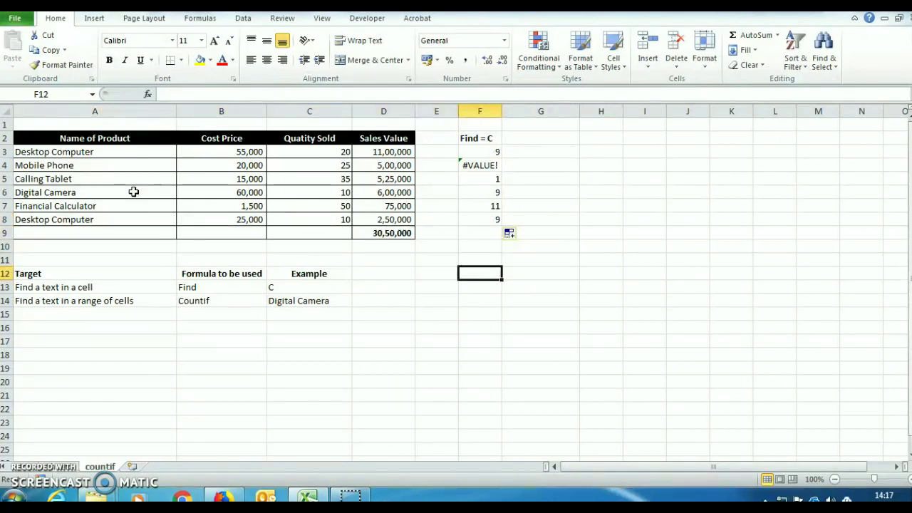
Enter =FIND("Desktop Computer", A3:A8) in F12, which returns #VALUE! for a range.
key(Left)
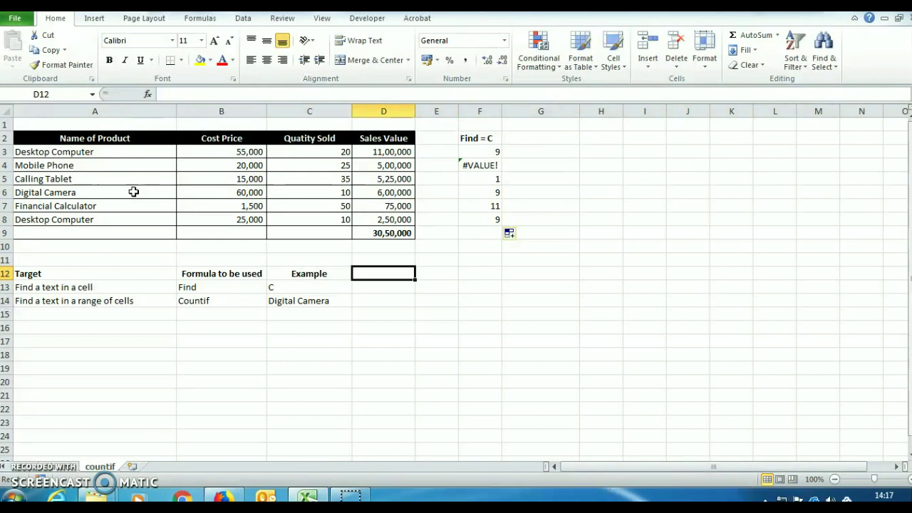
click(134, 111)
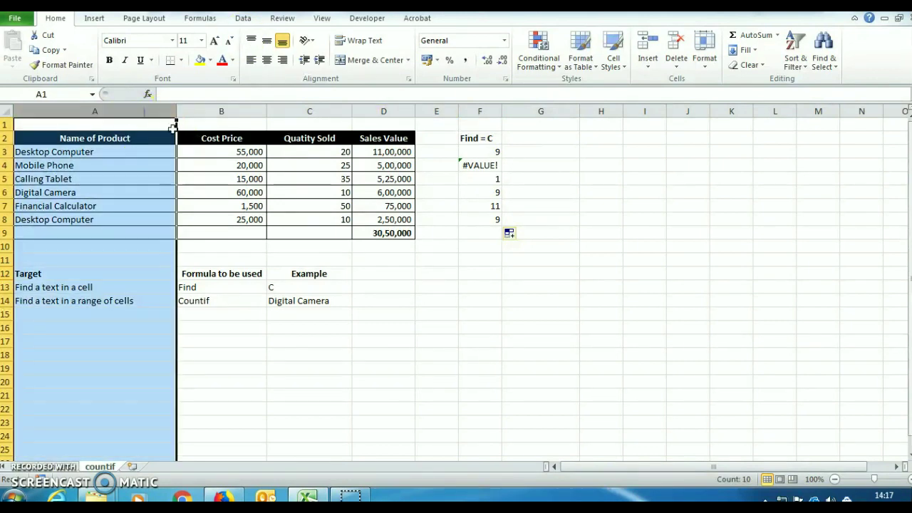
click(436, 285)
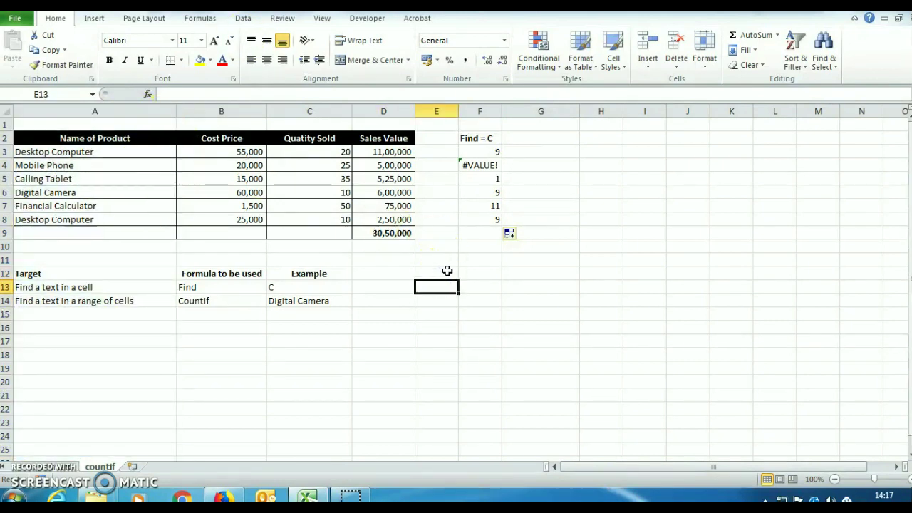
click(475, 272)
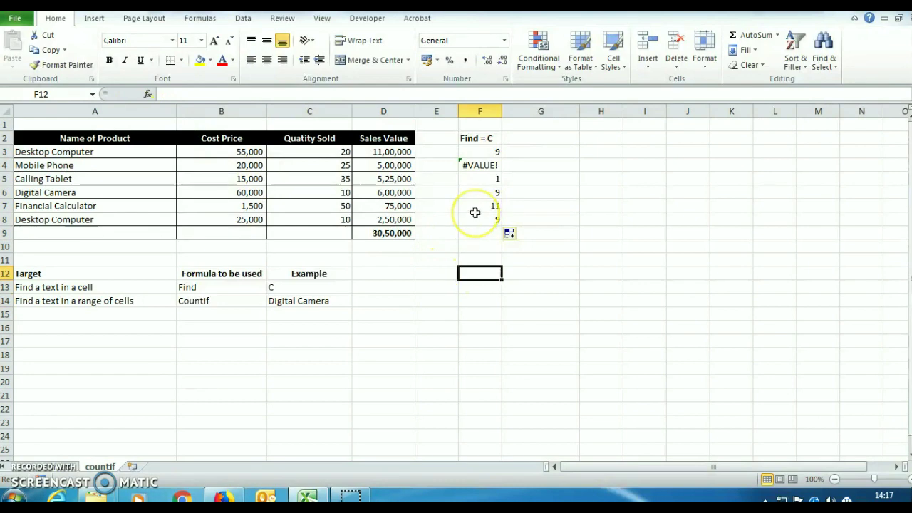
text(=)
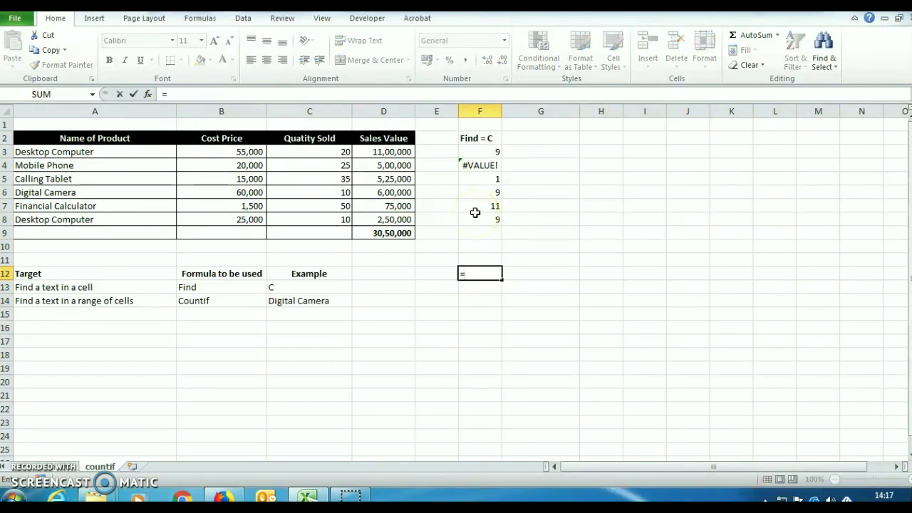
text(find)
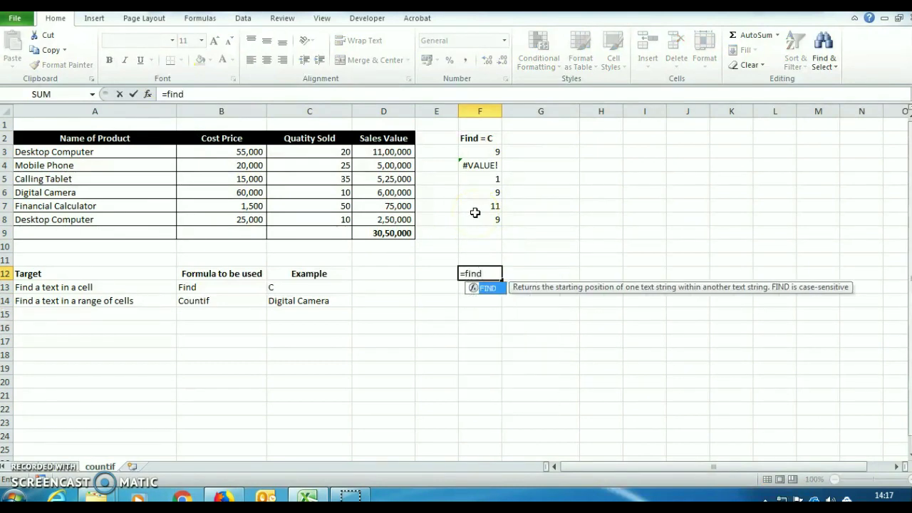
text(()
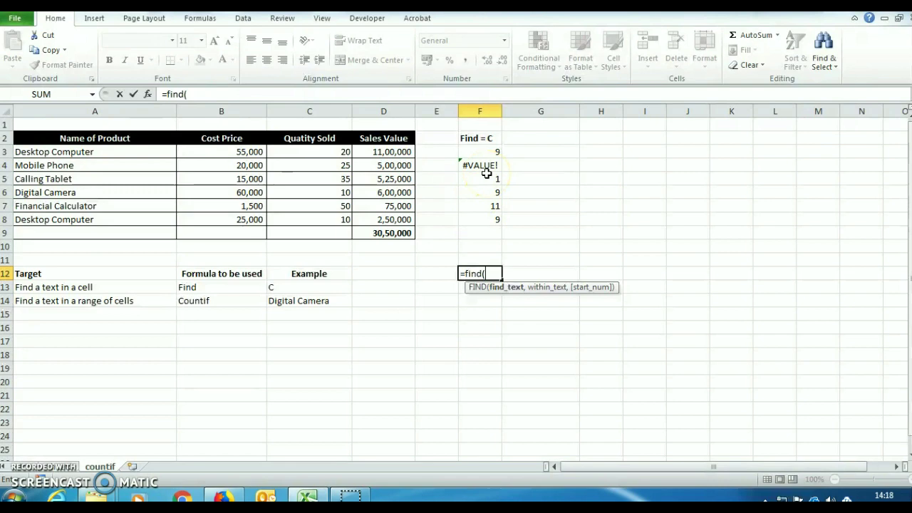
text("Desktop)
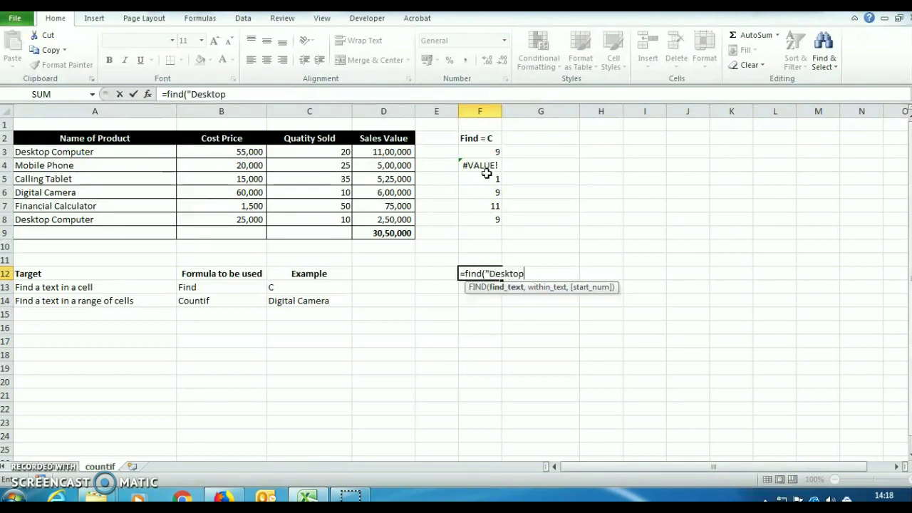
text( Computer)
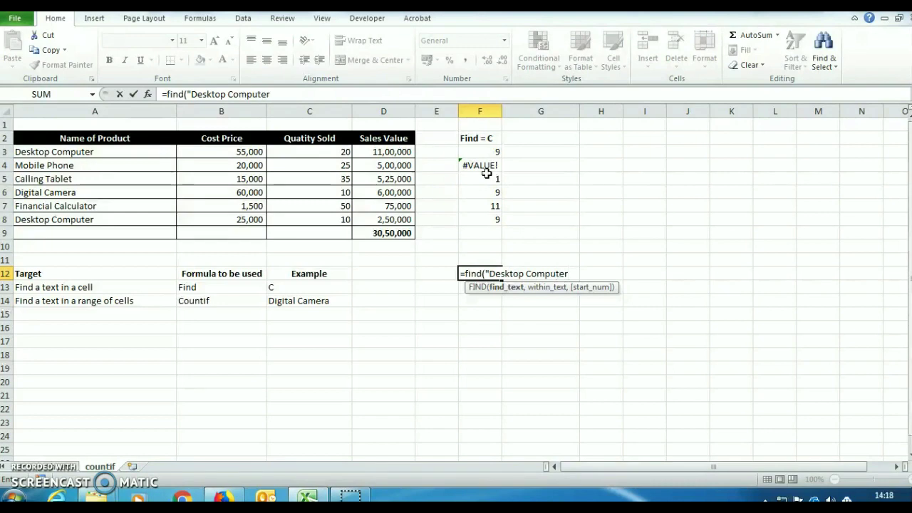
text(",)
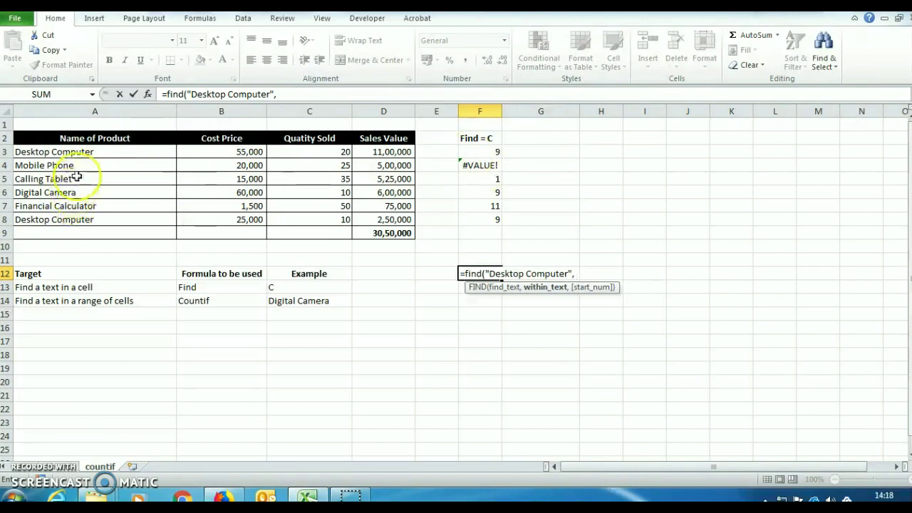
drag(89, 152, 85, 217)
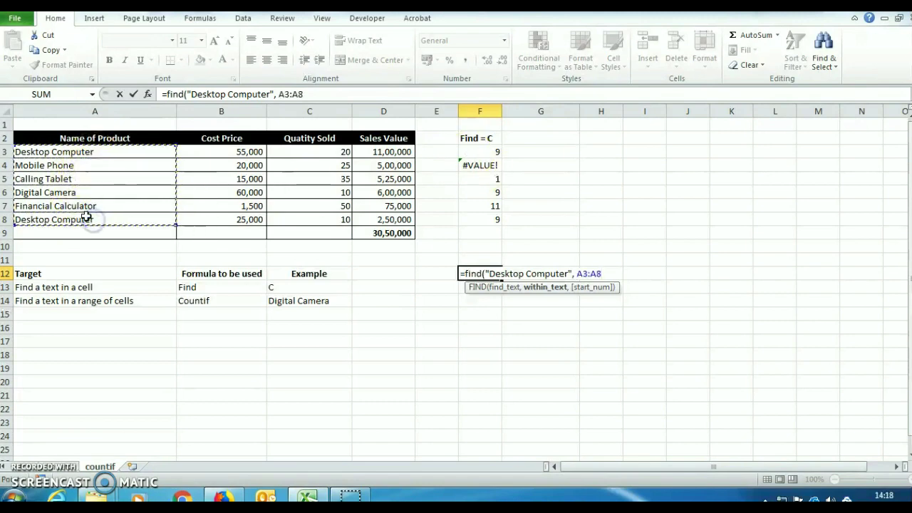
text())
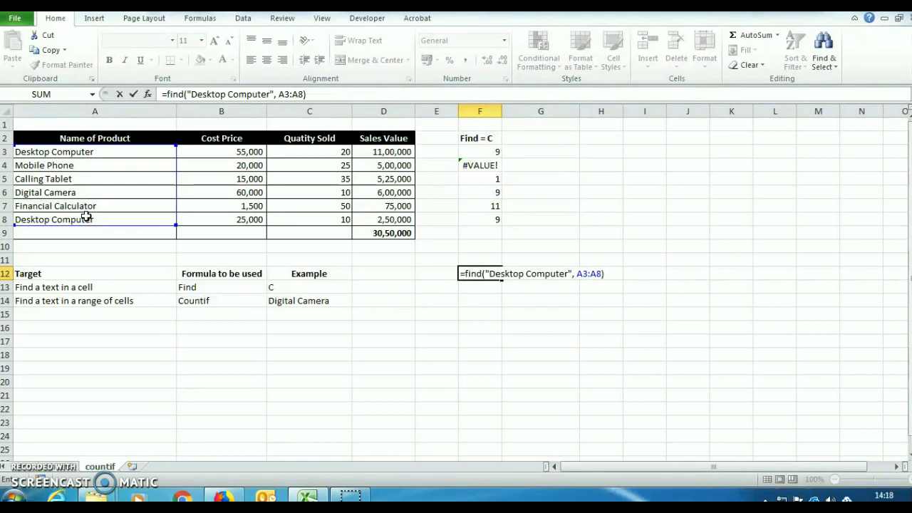
key(Return)
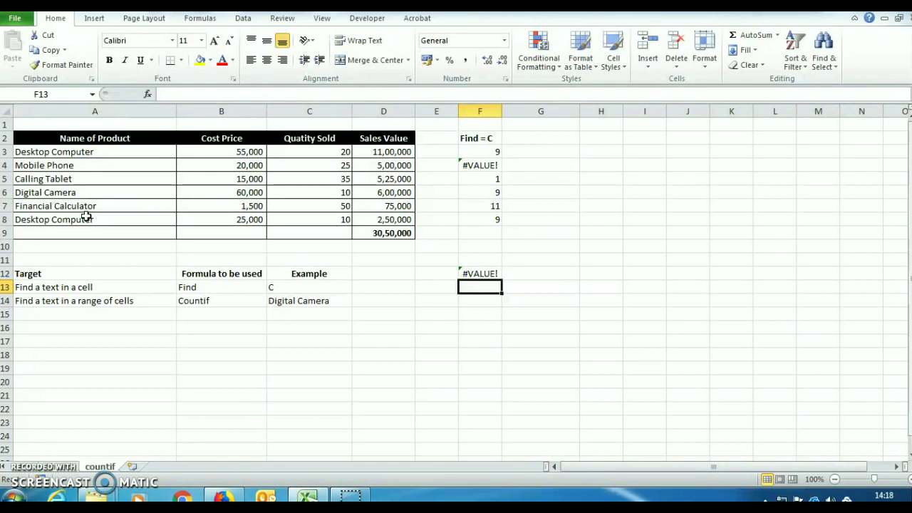
Enter =COUNTIF(A3:A8, "Desktop Computer") in F13, returning 2.
text(=)
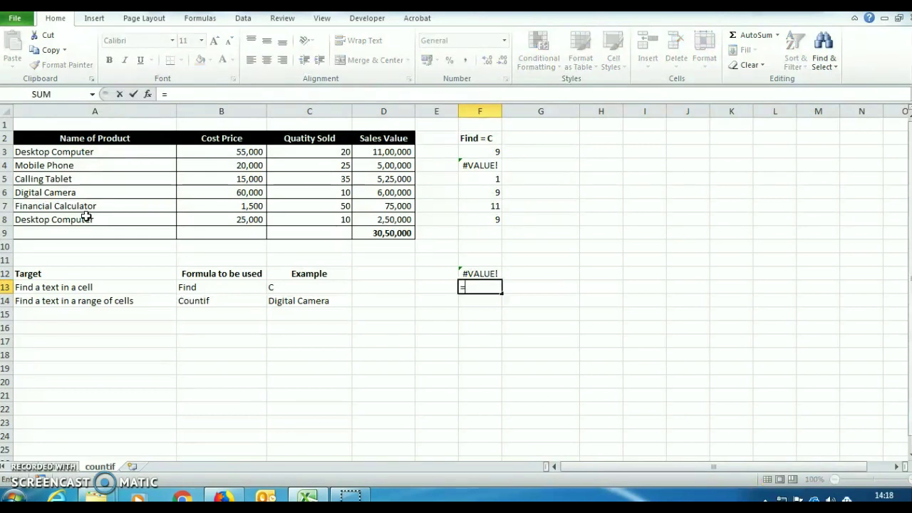
text(countif)
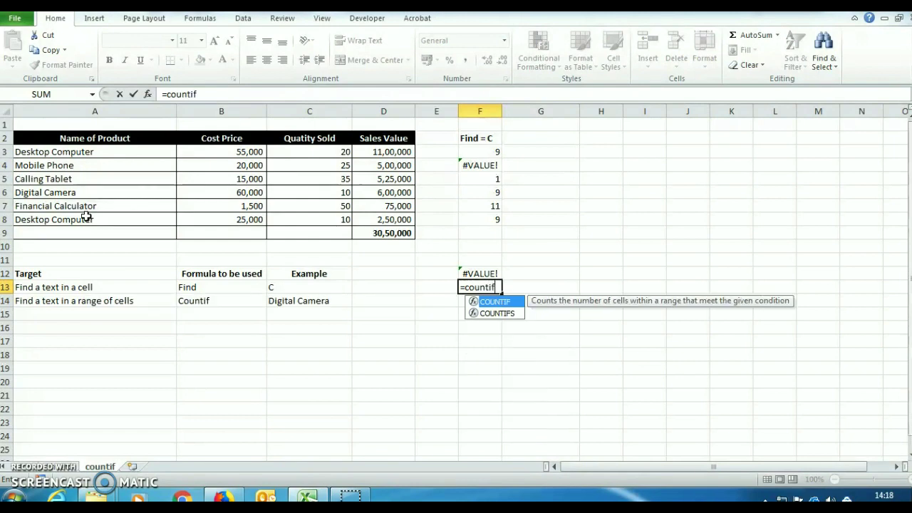
text(()
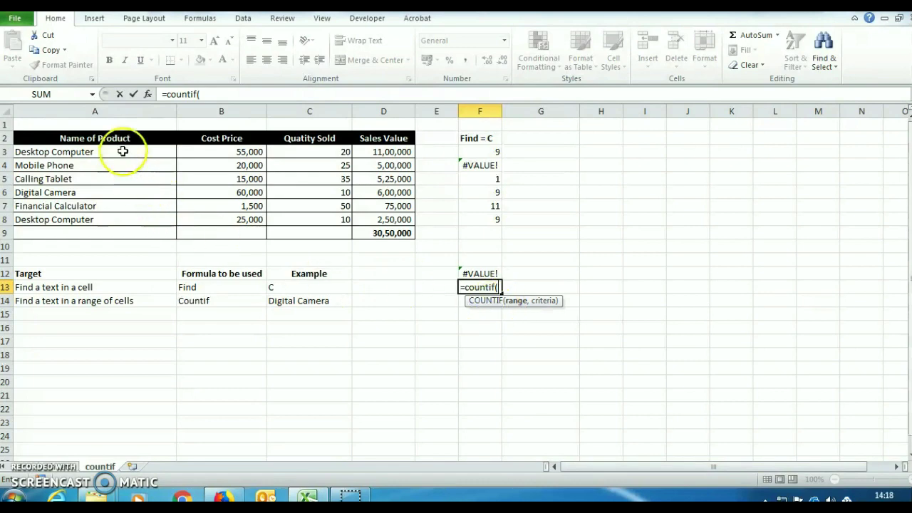
drag(123, 151, 102, 219)
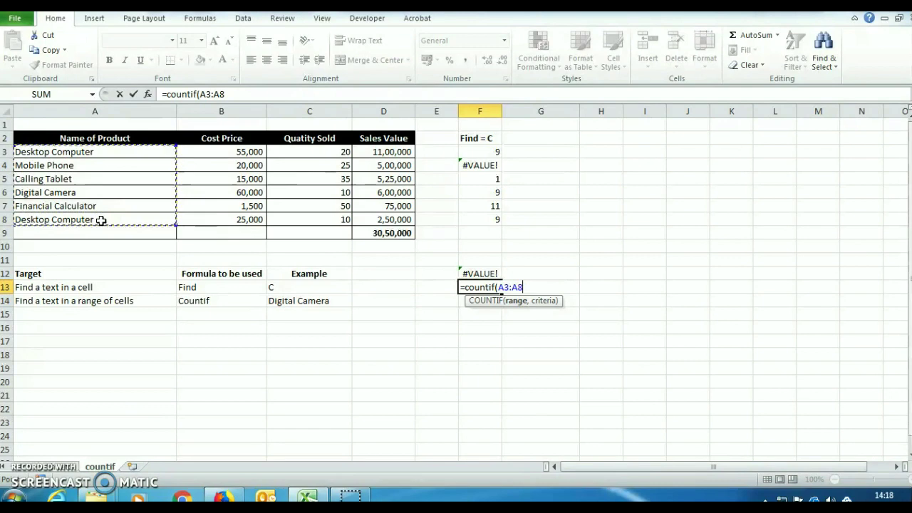
text(,)
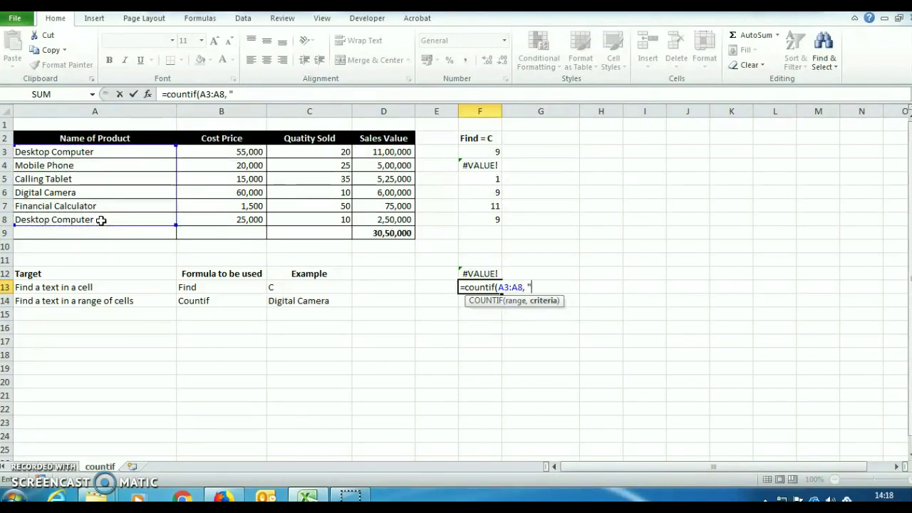
text( "Deskto)
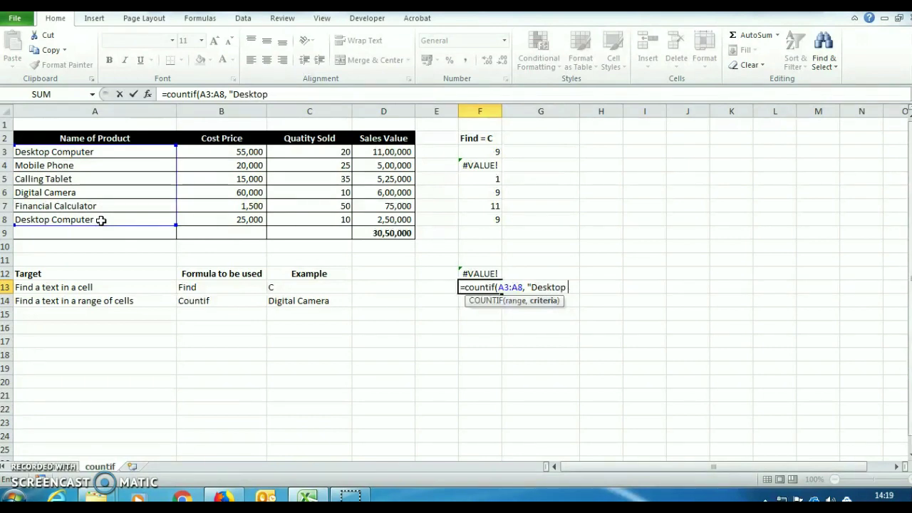
text(p Computer)
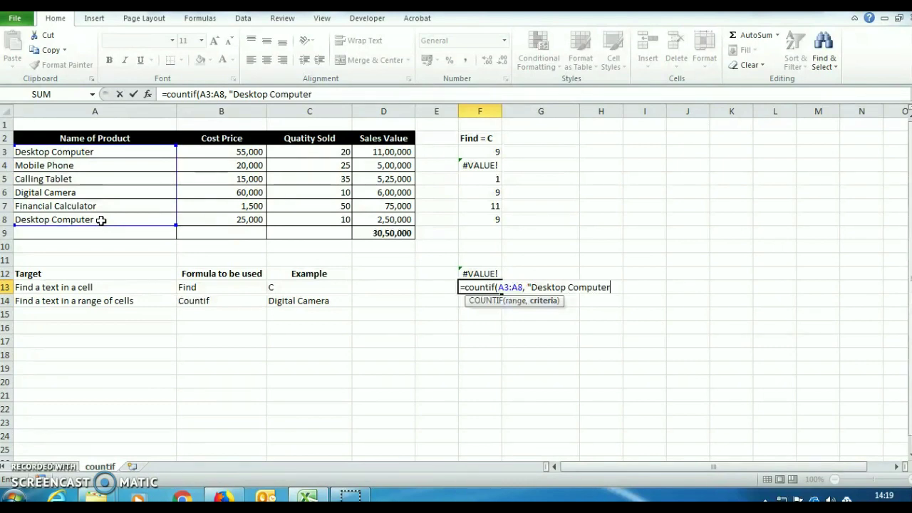
text("))
key(Return)
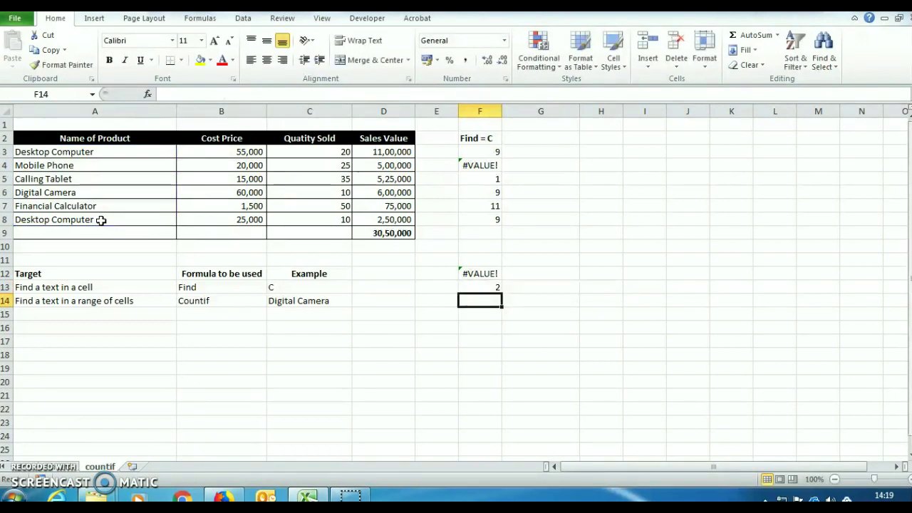
key(Up)
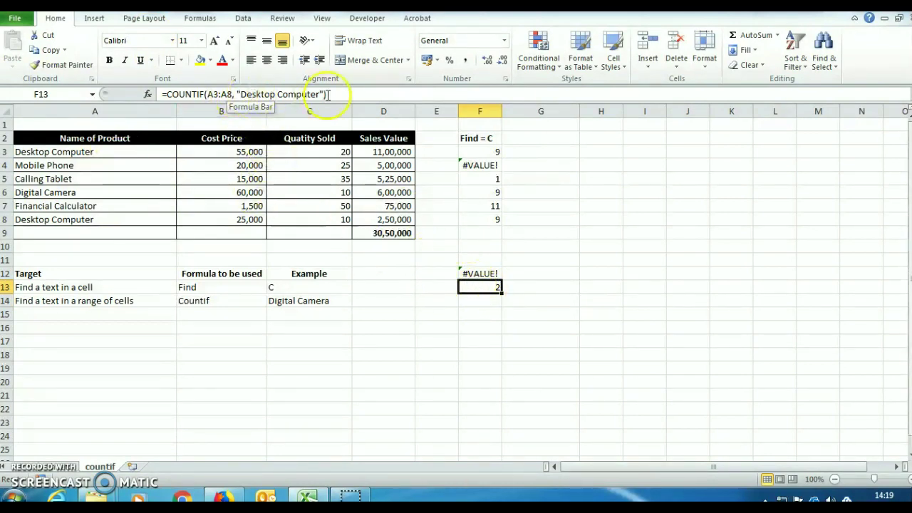
Type Desktop Computer as the example in cell C14.
click(481, 304)
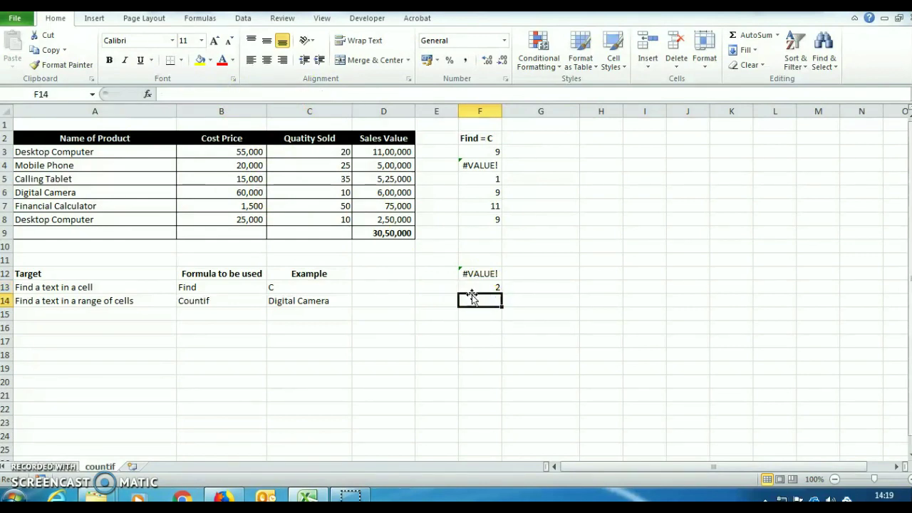
key(Left)
key(Left)
key(Left)
text(De)
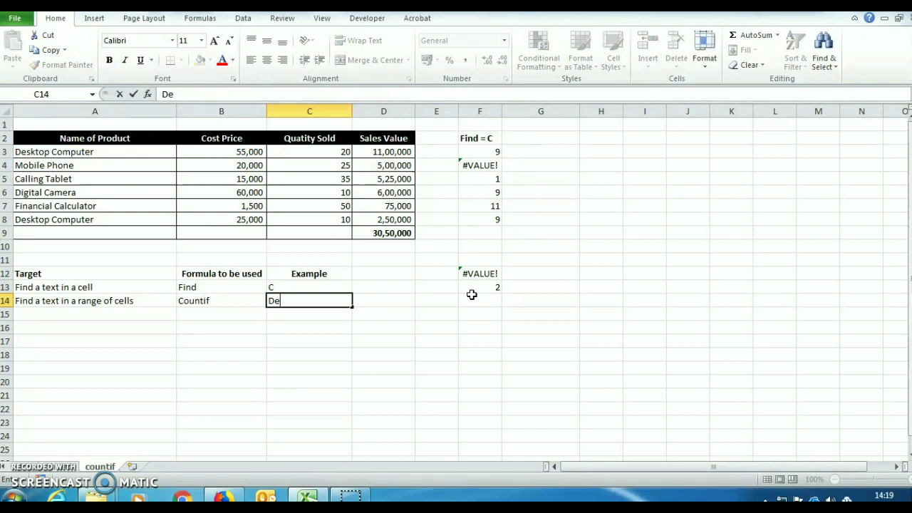
text(skt)
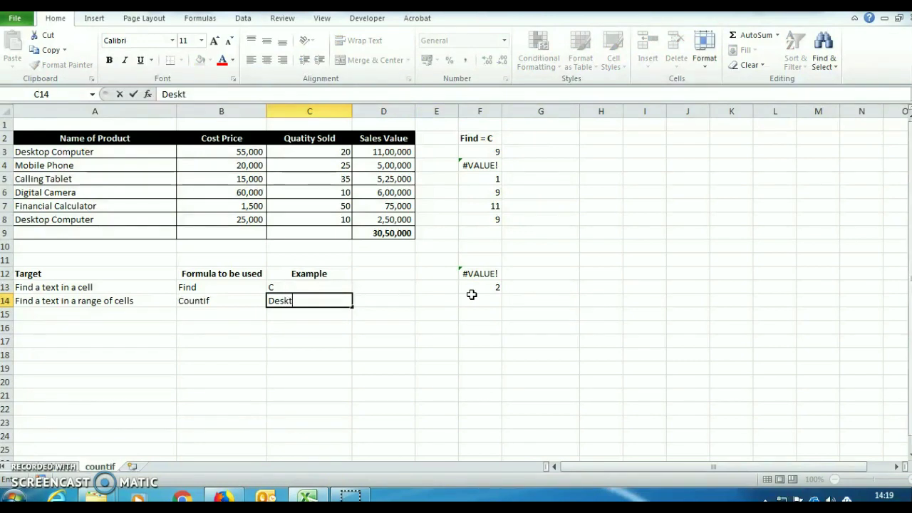
text(op Computer)
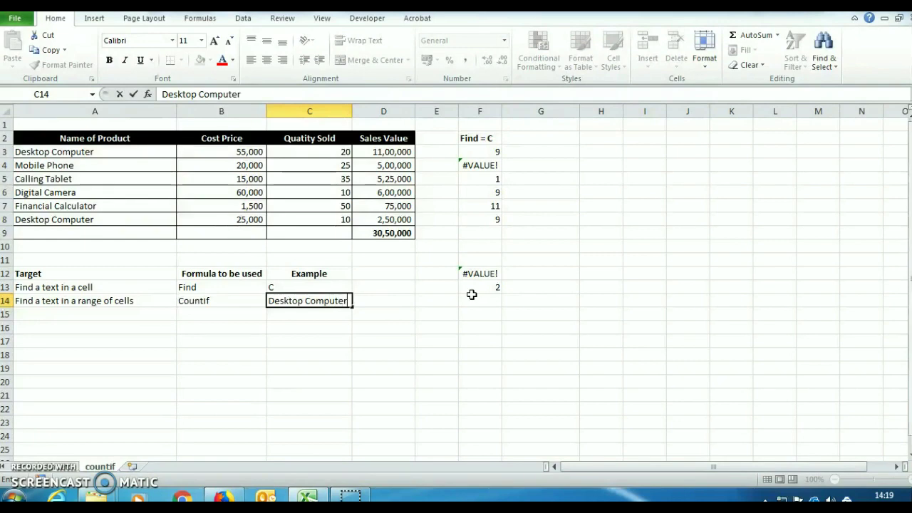
key(Return)
Enter =COUNTIF(A3:A8, C14) in F14, using C14 as the criteria and returning 2.
click(473, 297)
text(=)
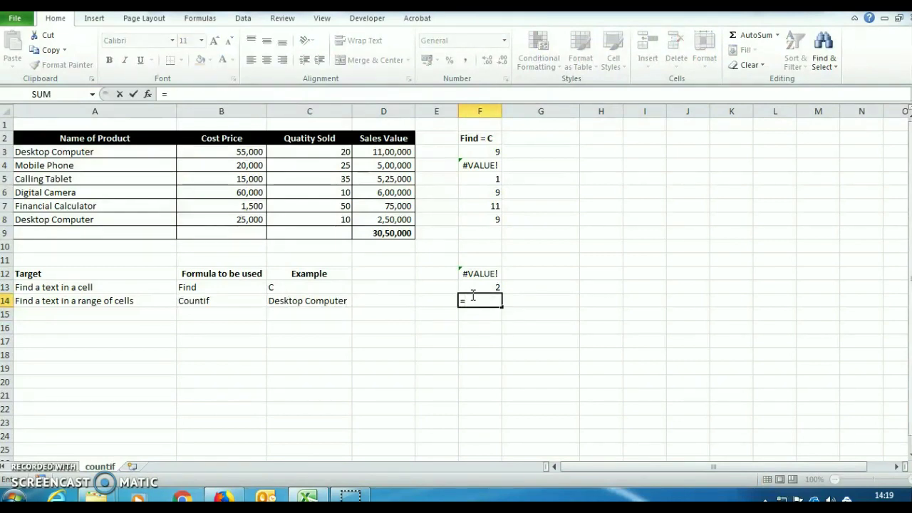
text(count)
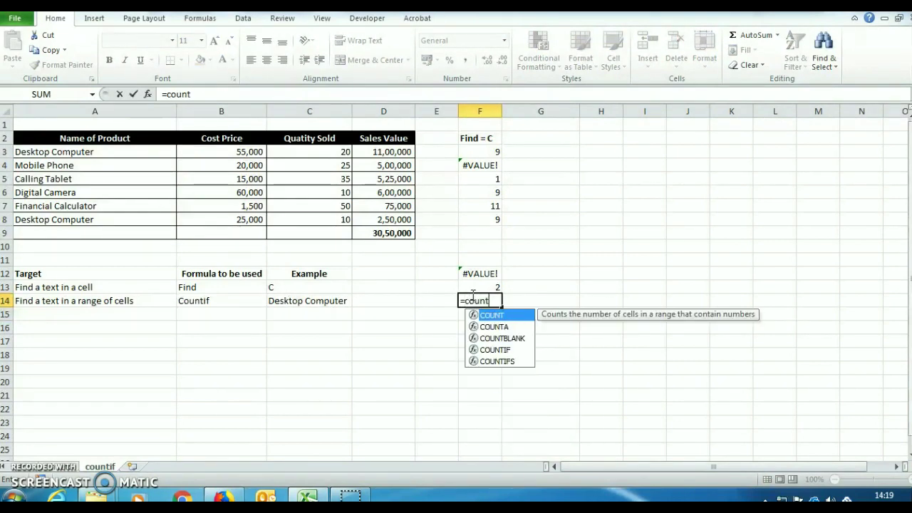
text(if()
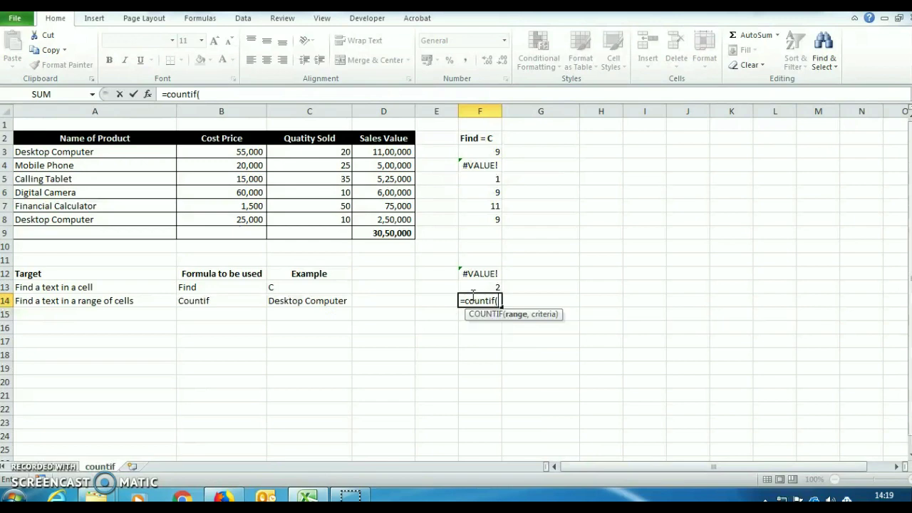
click(128, 151)
drag(129, 157, 118, 218)
text(,)
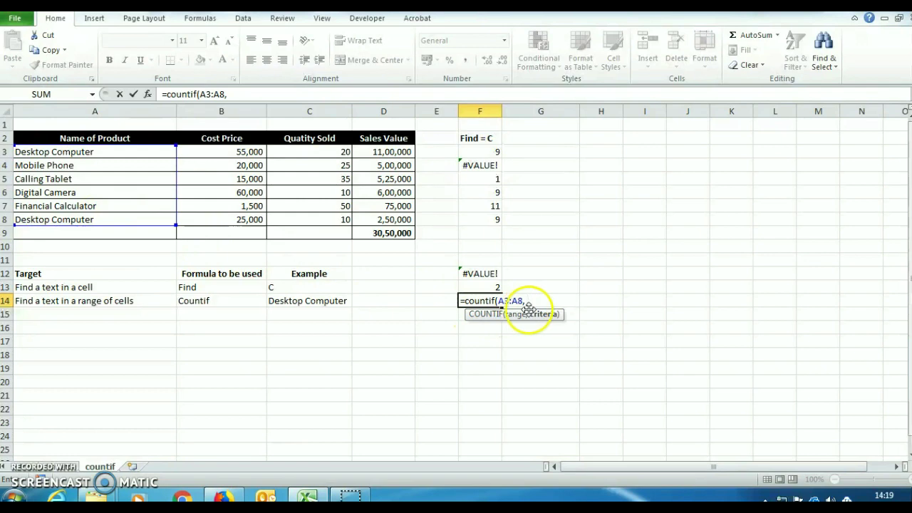
click(328, 301)
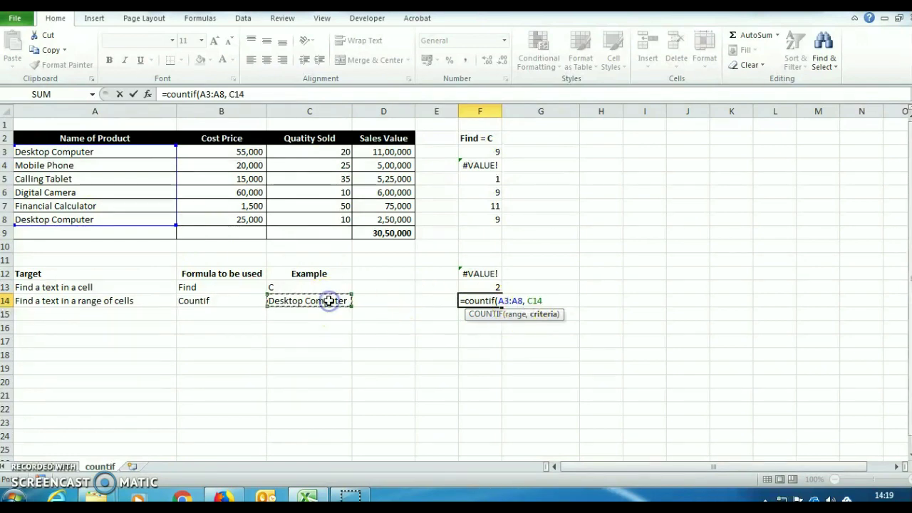
text())
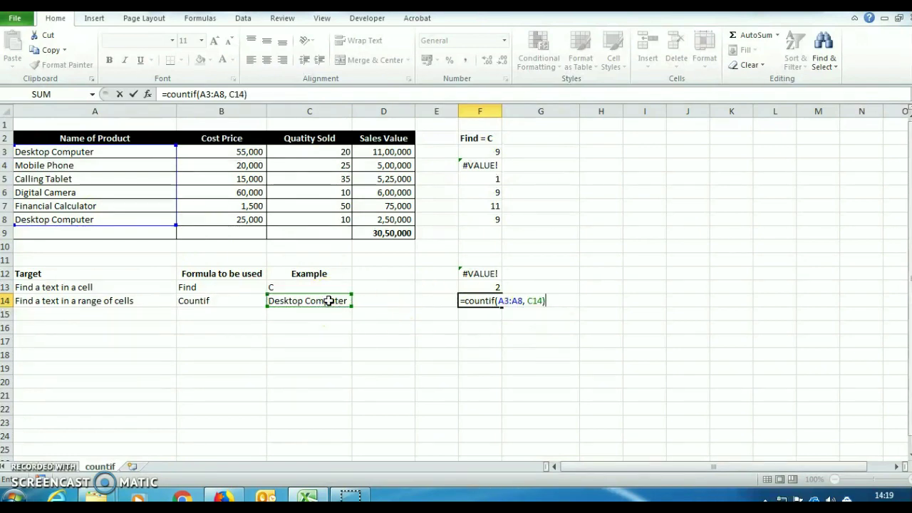
key(Return)
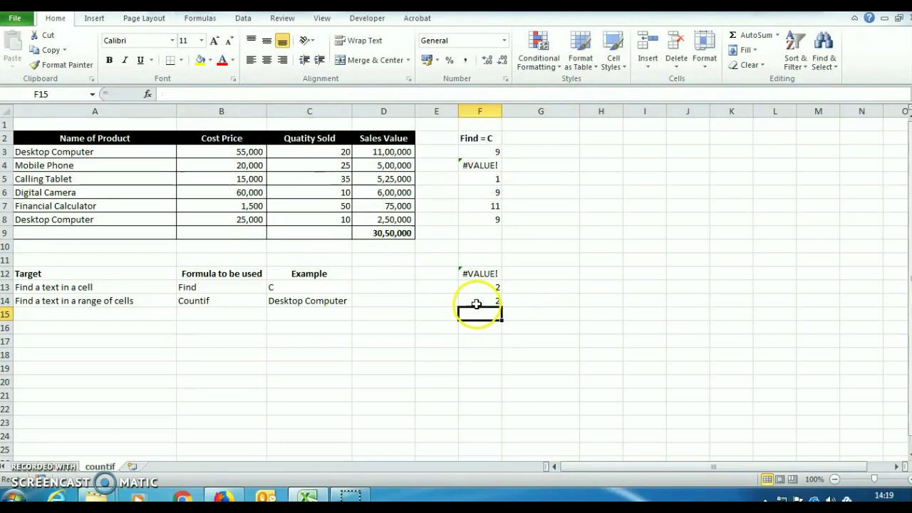
Replace the C14 criteria with Mobile Phone so the F14 count updates to 1.
drag(88, 153, 84, 213)
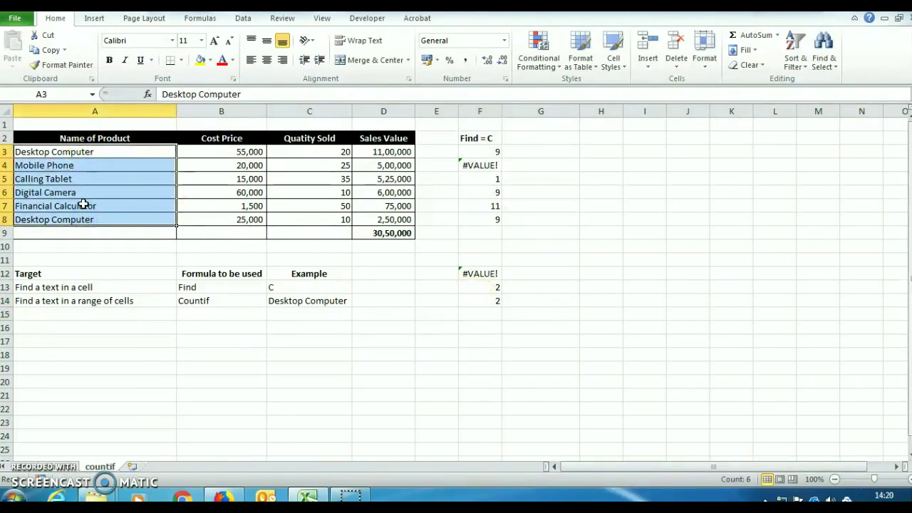
click(306, 301)
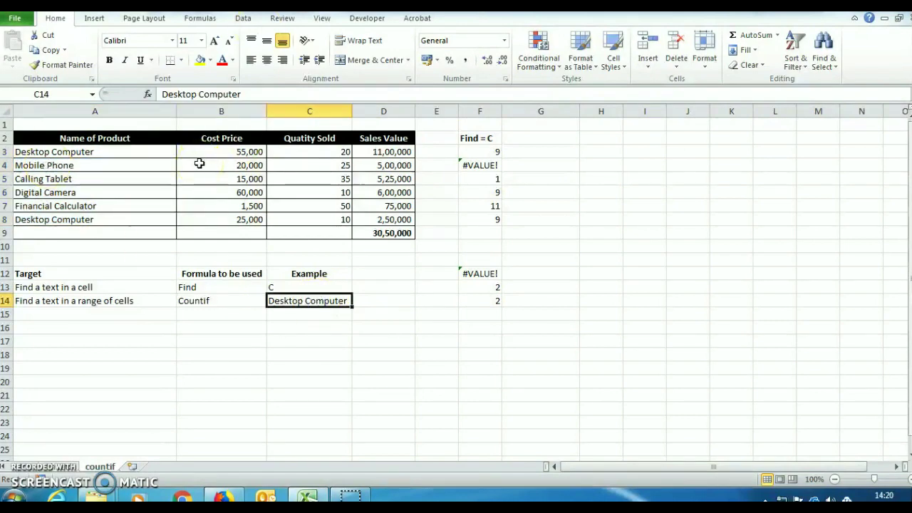
text(Mobil)
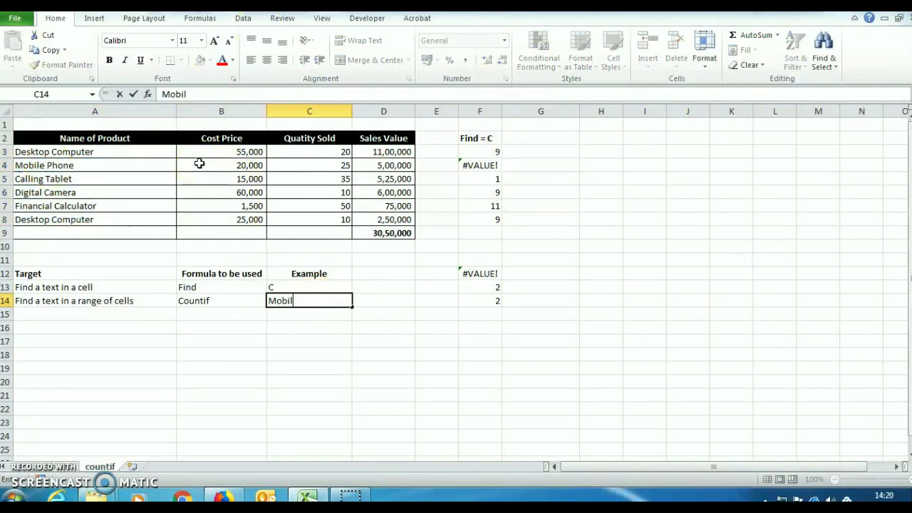
text(e Phone)
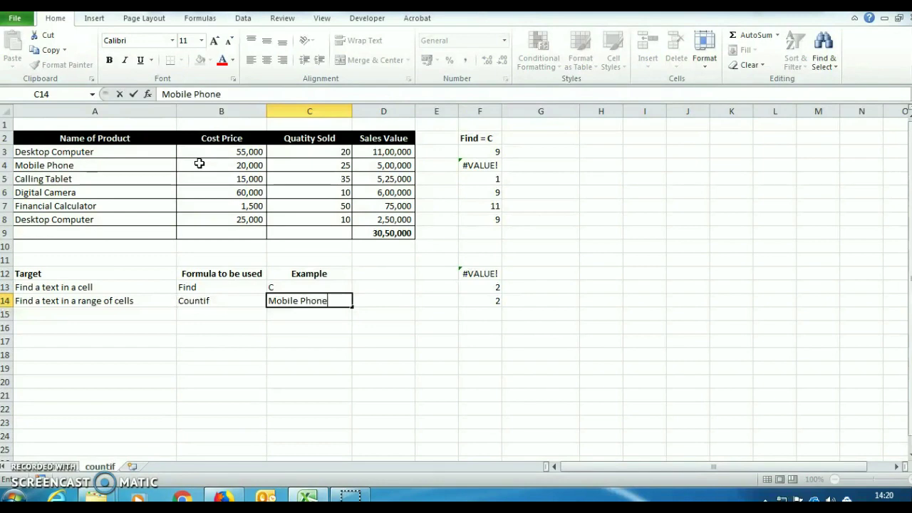
key(Return)
key(Up)
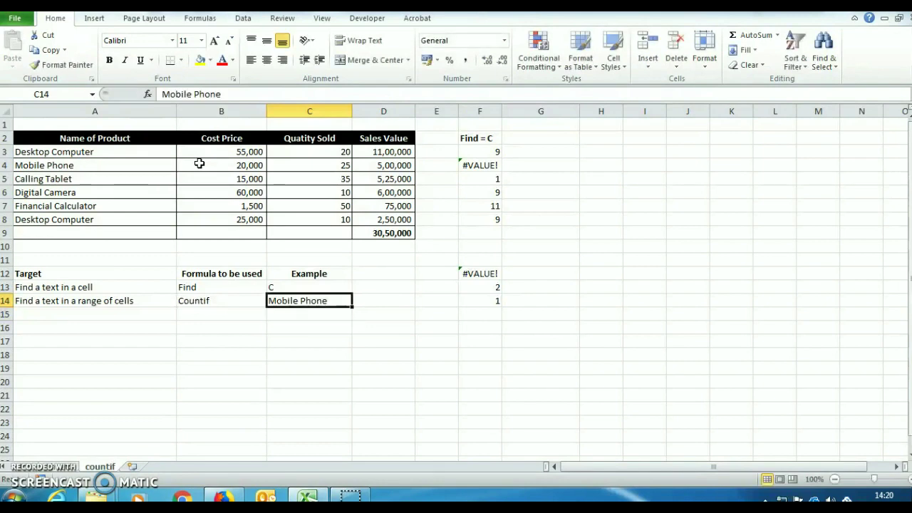
key(Right)
key(Right)
key(Right)
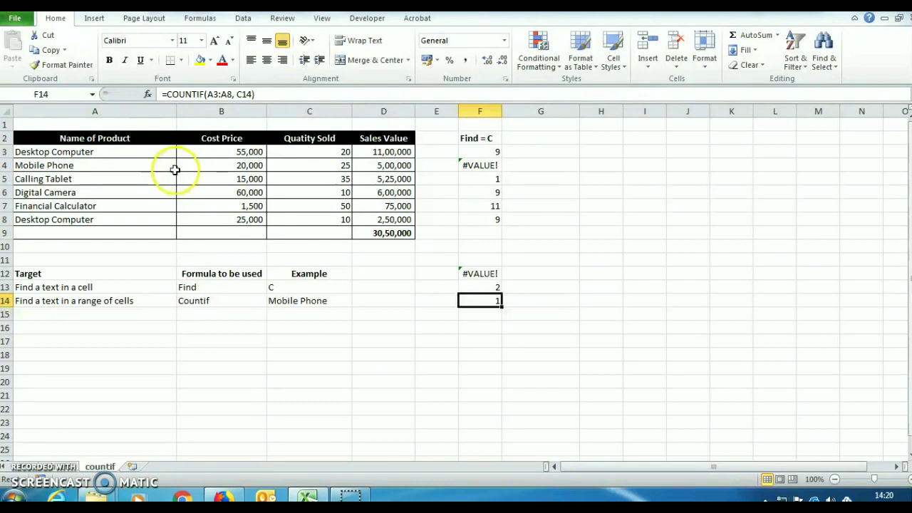
click(123, 157)
drag(123, 157, 123, 220)
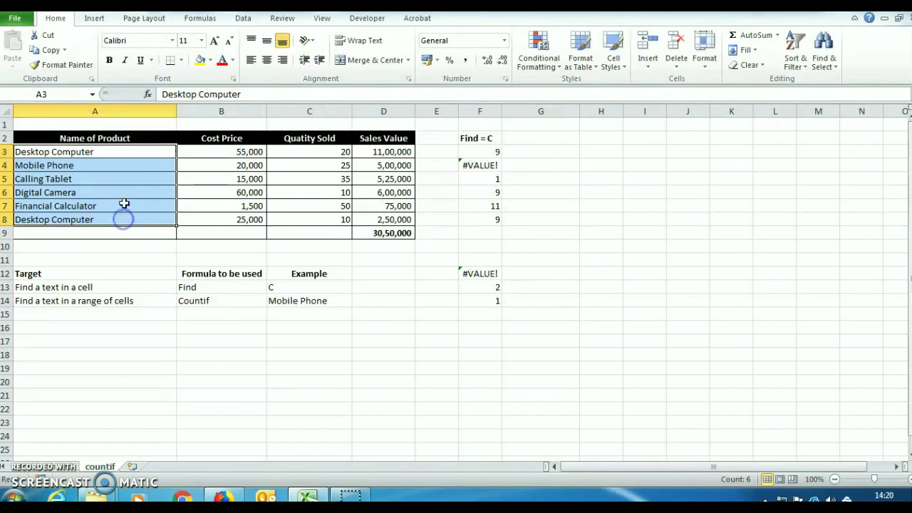